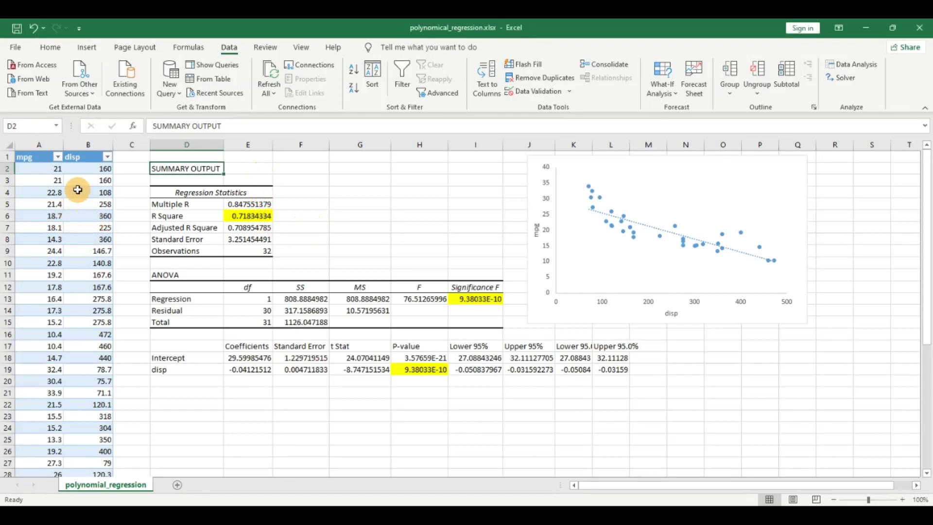
Review the mpg and disp headers, the R Square value and the disp coefficient's P-value.
left_click(35, 157)
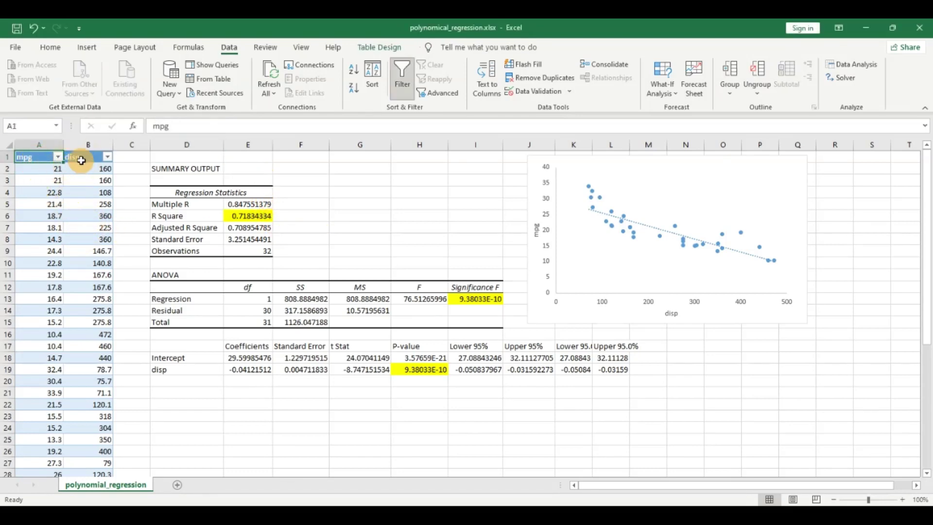
left_click(81, 160)
left_click(39, 156)
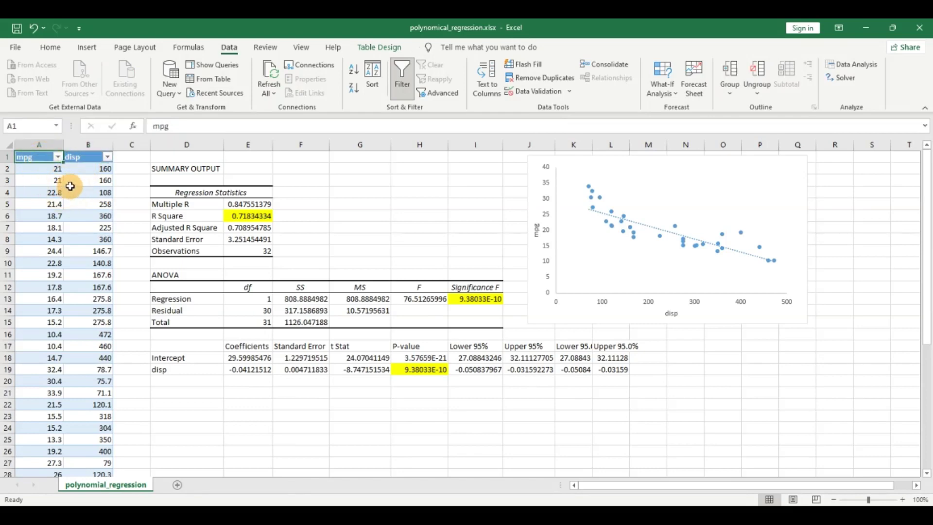
left_click(75, 161)
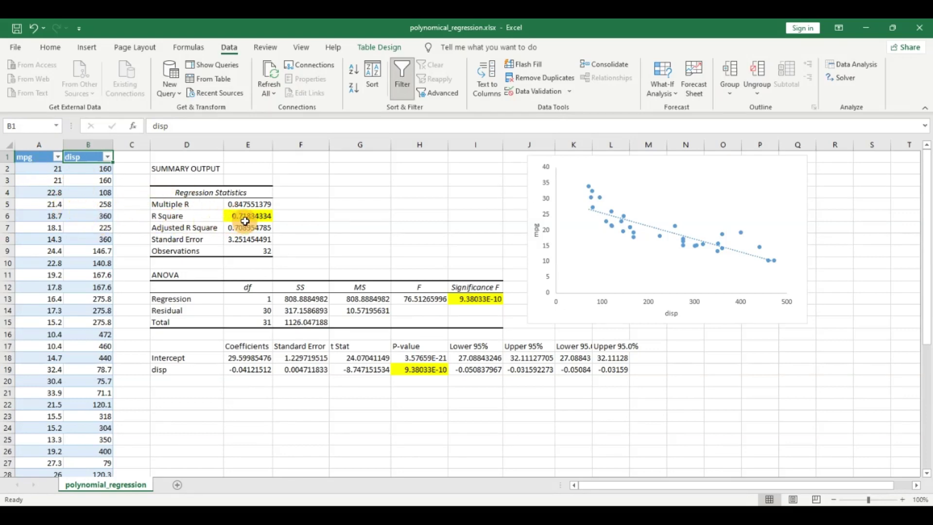
left_click(246, 220)
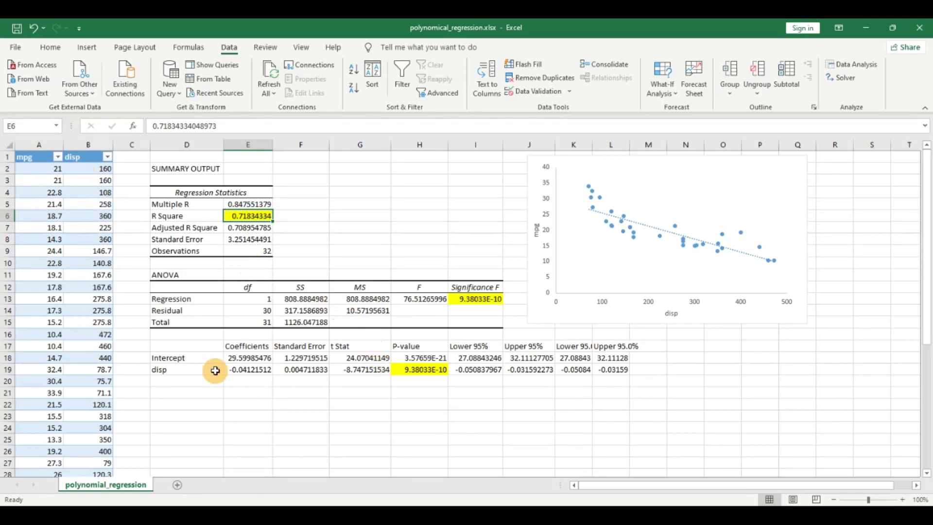
left_click(187, 371)
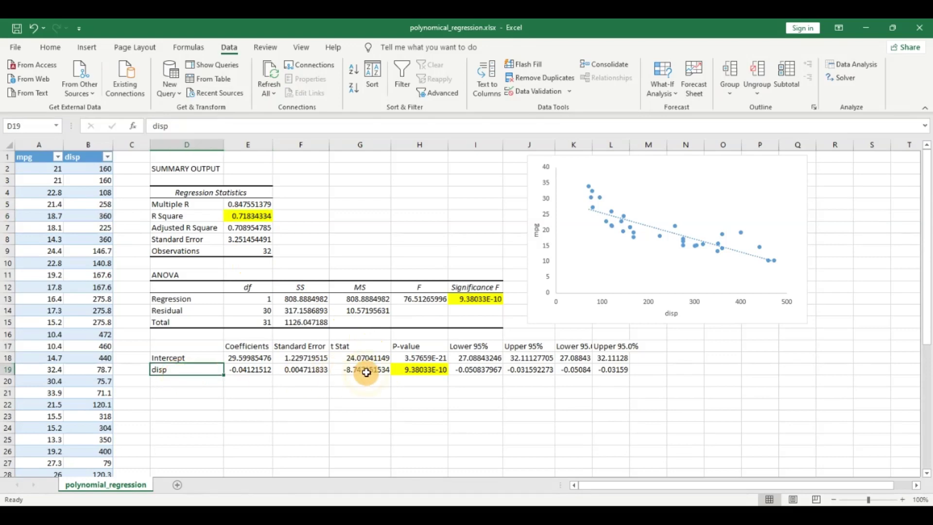
left_click(422, 371)
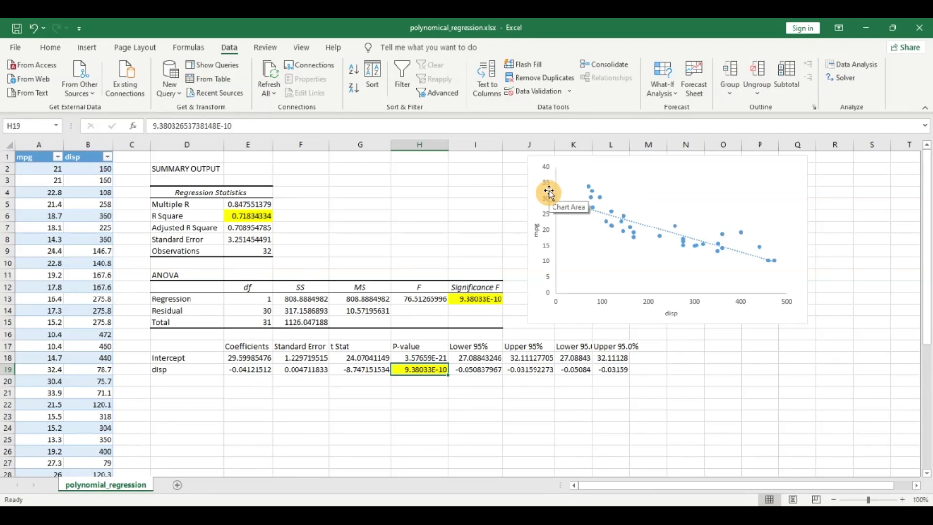
Enter 'y = ax + b' in D22 and 'y = ax^2 + bx + c' in D23.
left_click(181, 402)
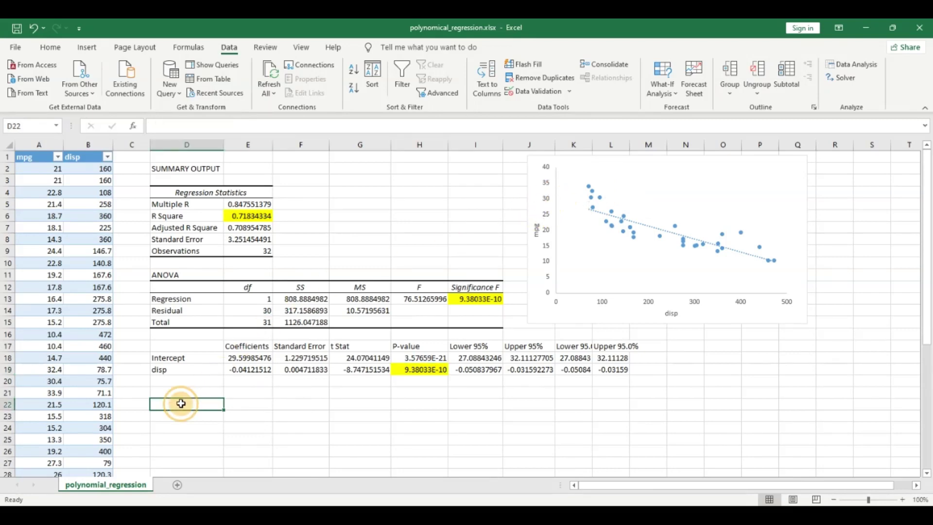
type("y = ax +")
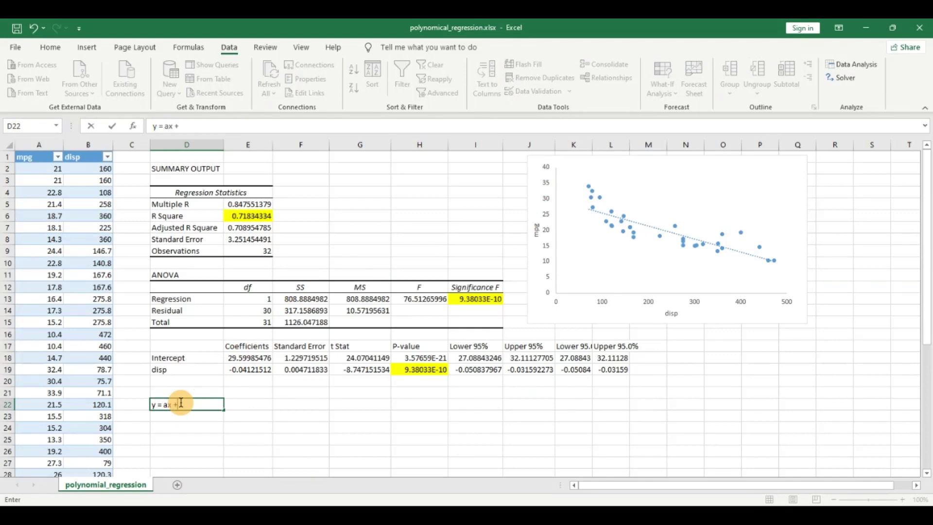
key("Return")
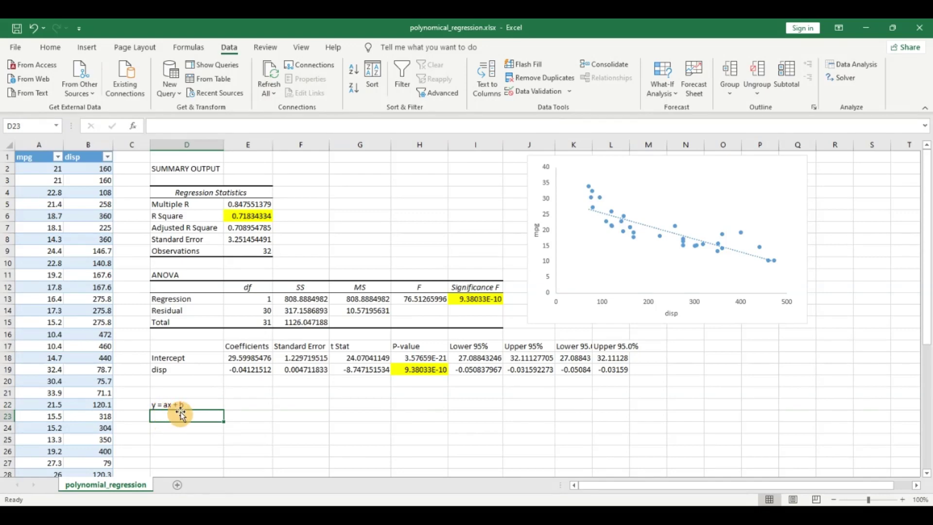
type("y")
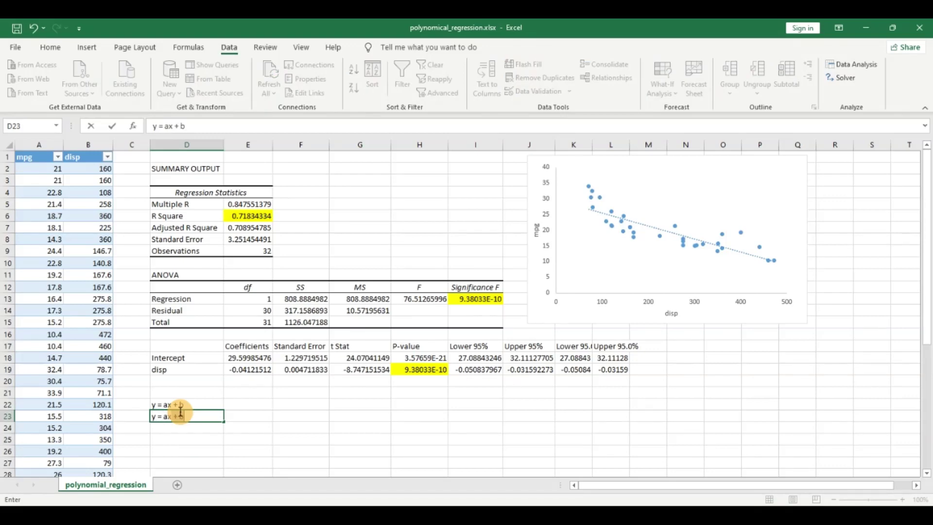
type("= ax^2 + bx + c")
key("Return")
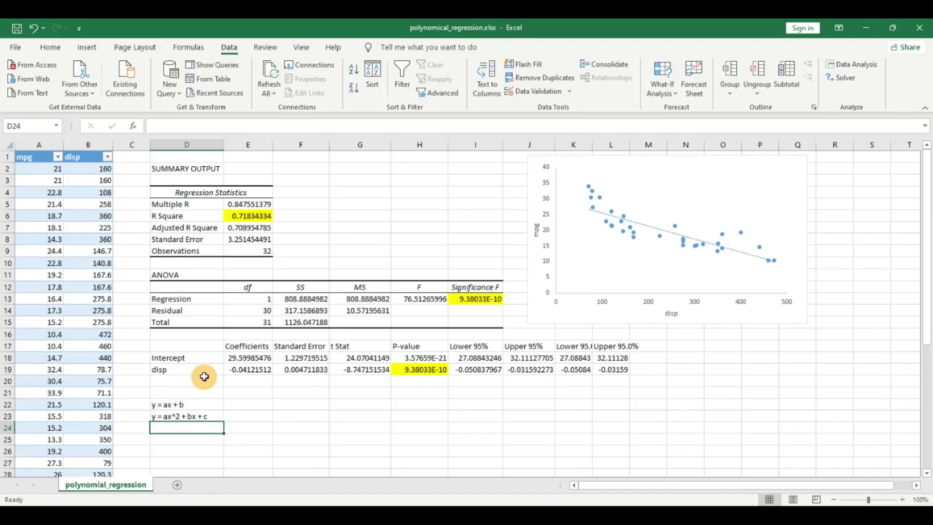
left_click(193, 415)
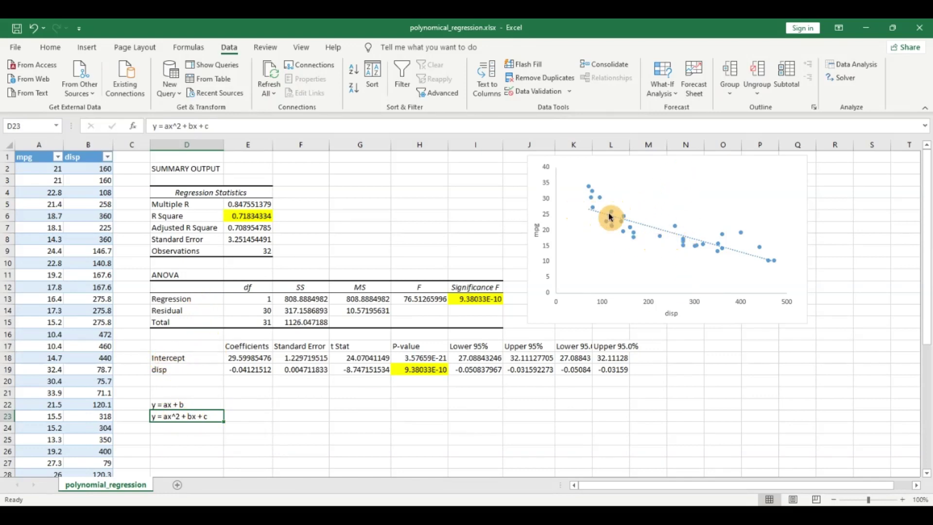
Add a Polynomial order-2 trendline to the mpg versus disp scatter chart.
left_click(627, 232)
left_click(823, 170)
left_click(912, 259)
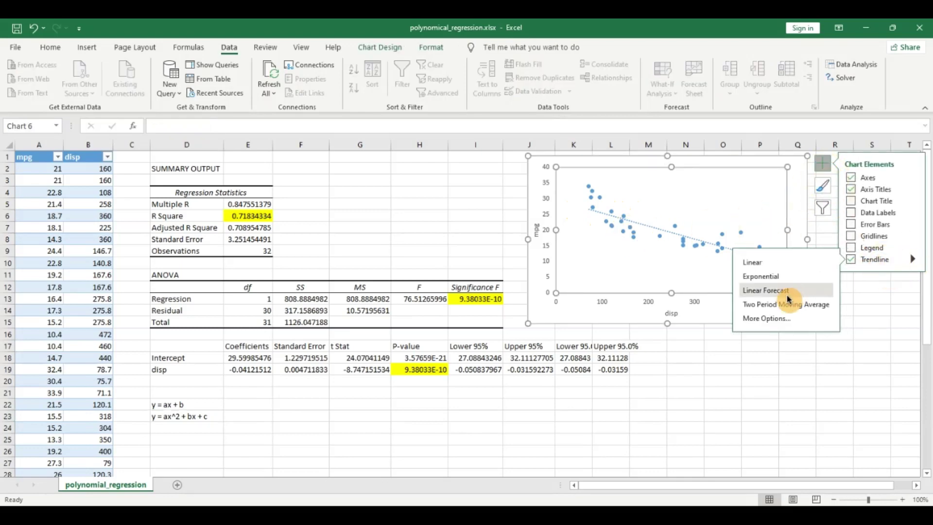
left_click(776, 318)
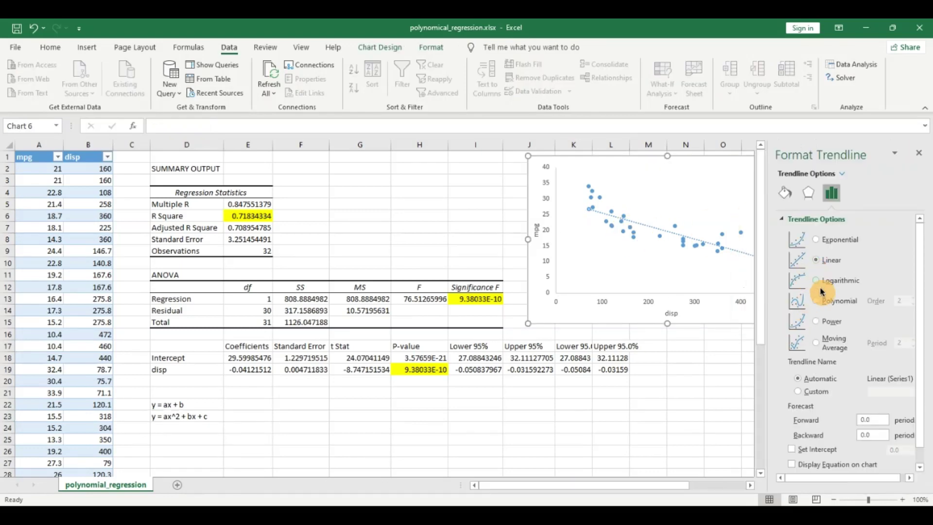
left_click(824, 302)
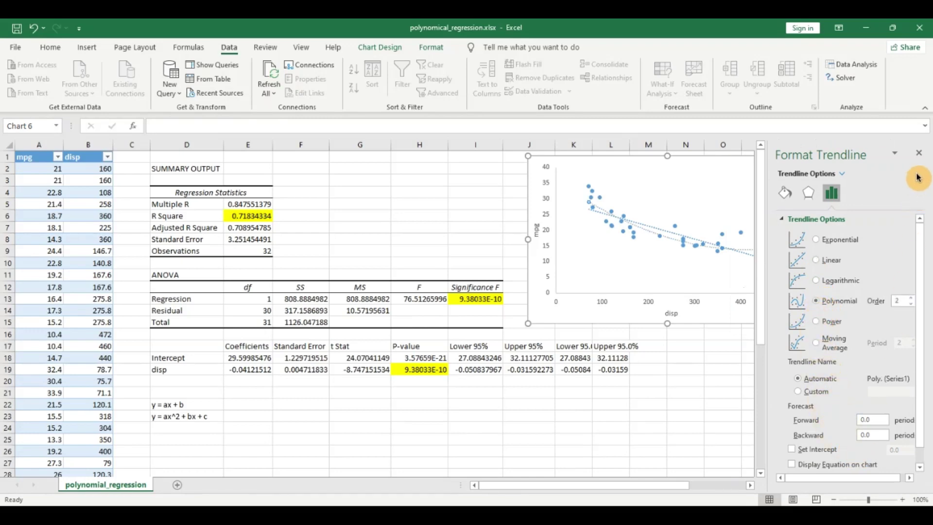
left_click(919, 153)
left_click(648, 267)
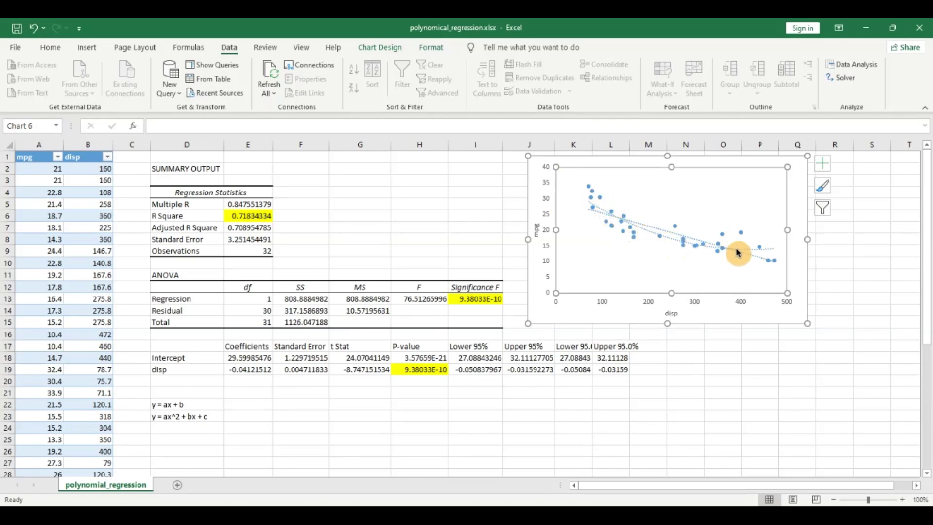
Insert a blank column before disp and name its header disp_squared.
left_click(88, 144)
right_click(88, 144)
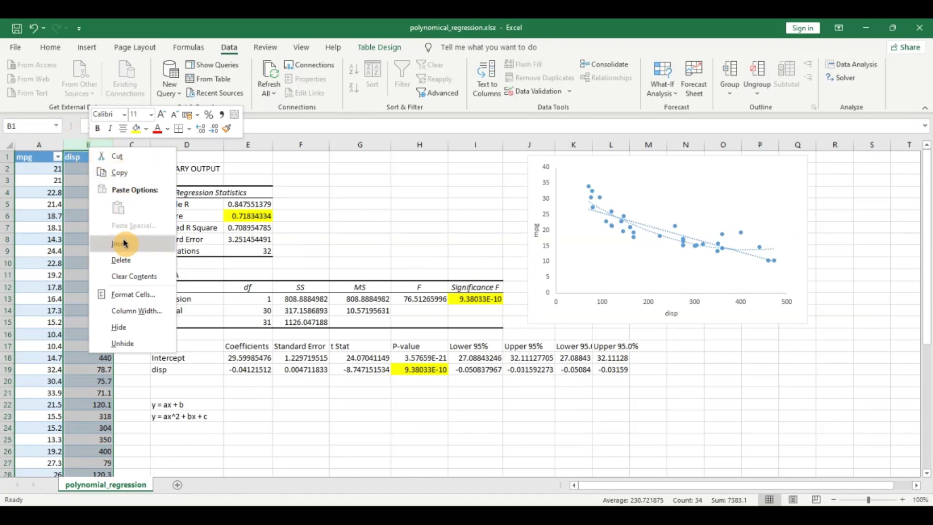
left_click(120, 241)
double_click(86, 157)
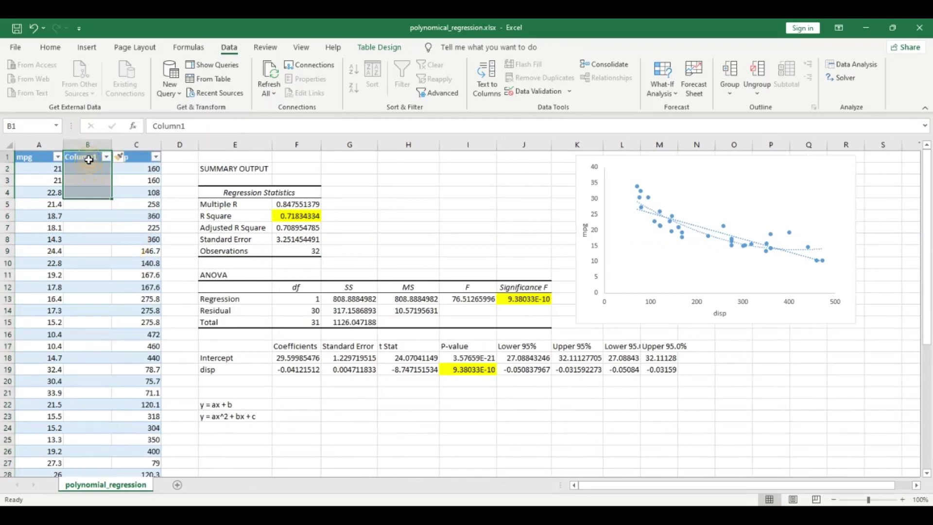
key("shift+Home")
type("d")
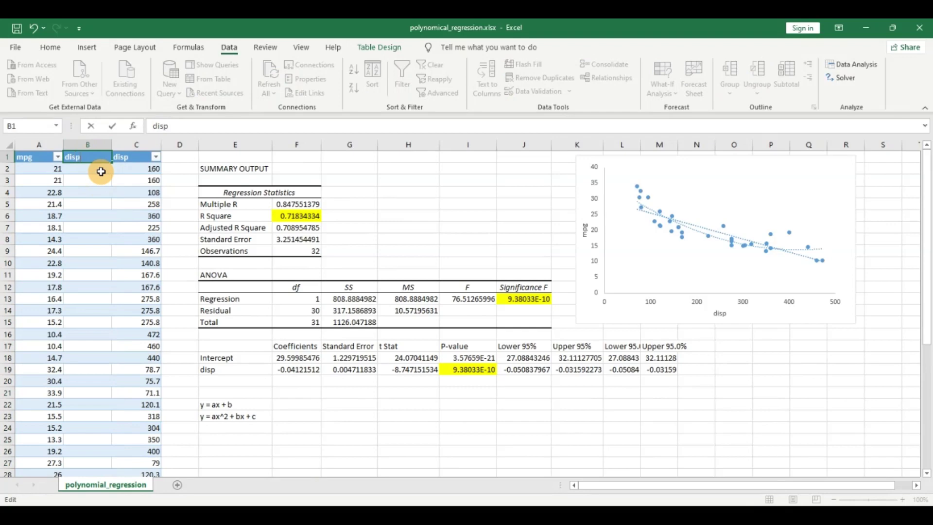
type("isp_squared")
key("Return")
type("=")
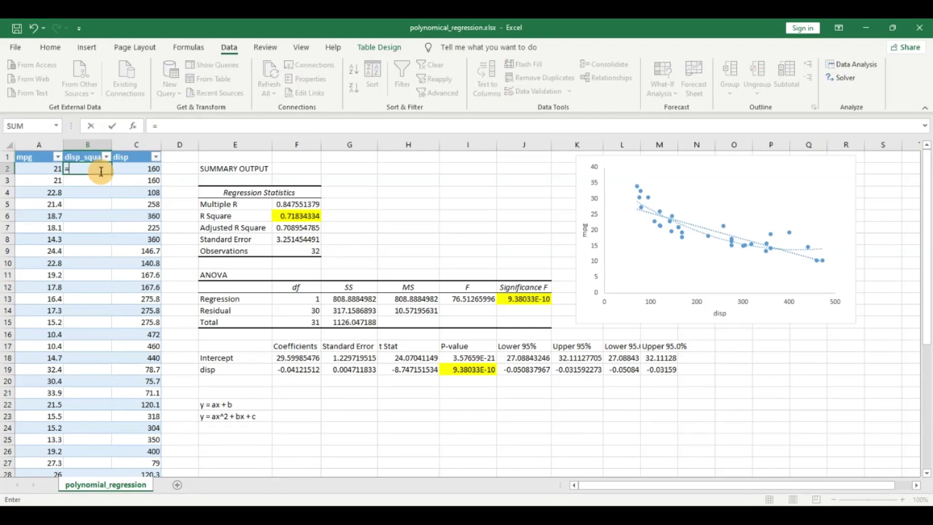
left_click(141, 170)
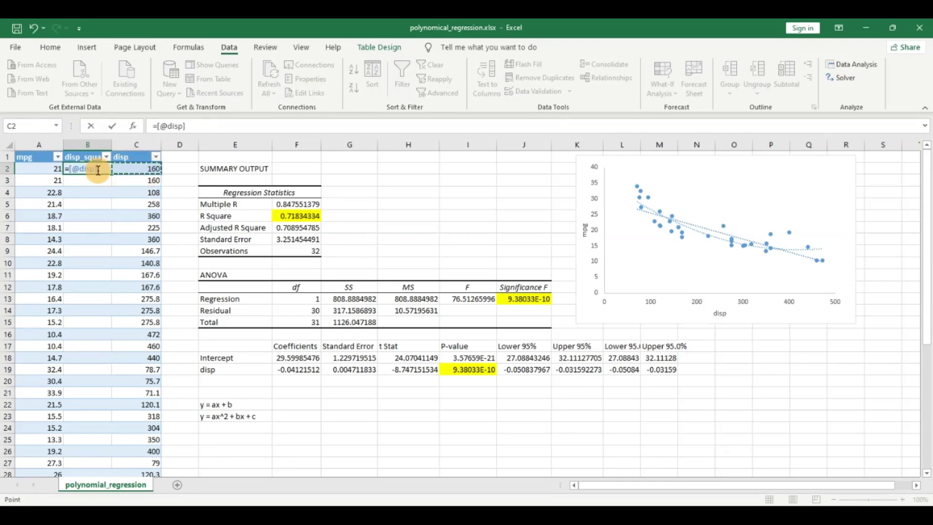
type("^2")
key("Return")
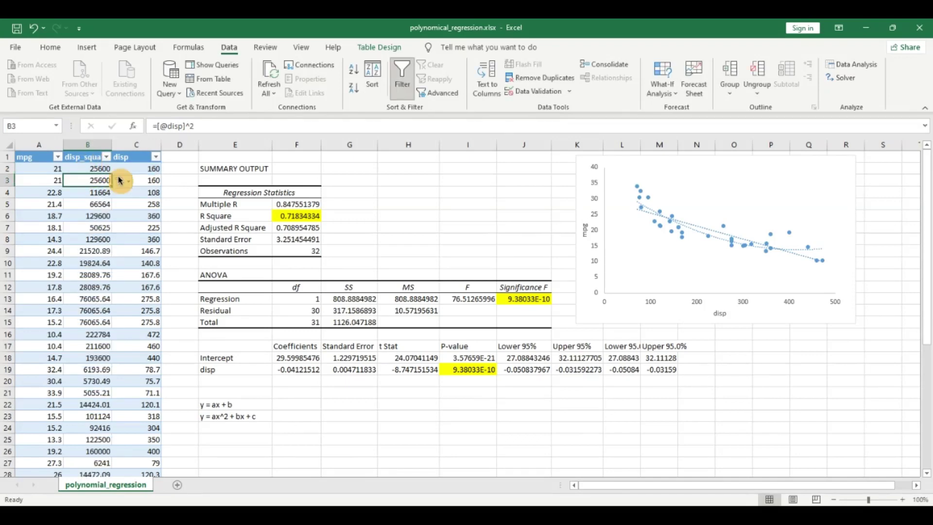
left_click(149, 173)
left_click(149, 180)
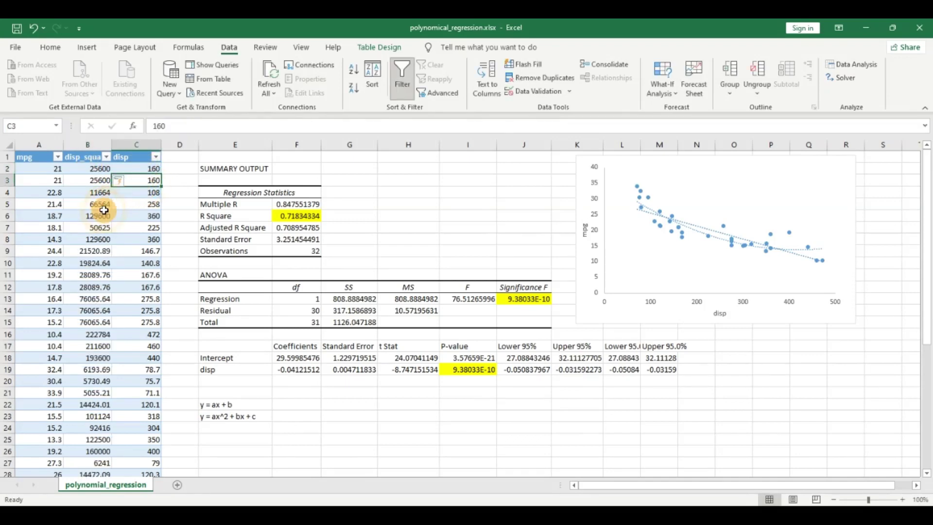
left_click(90, 179)
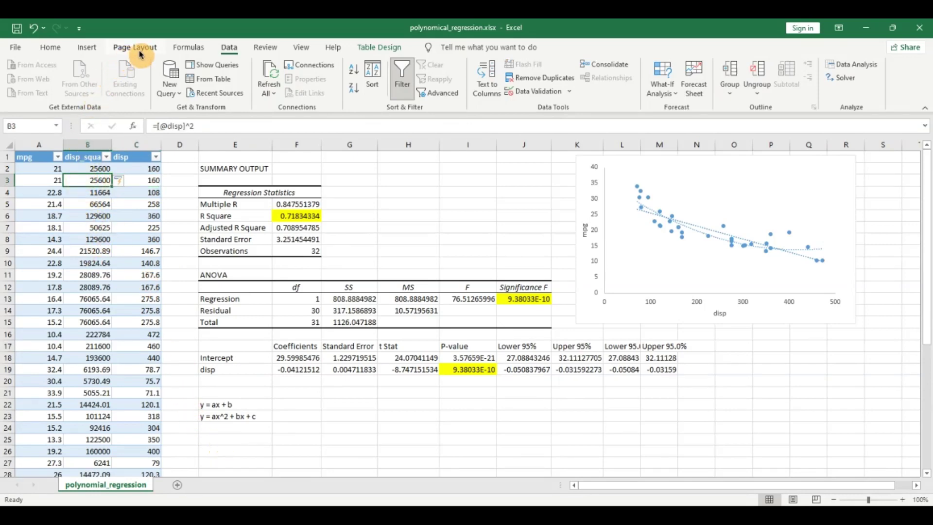
Set up Regression with Y range $A$1:$A$33, X range $B$1:$C$33, output at $E$25.
left_click(856, 71)
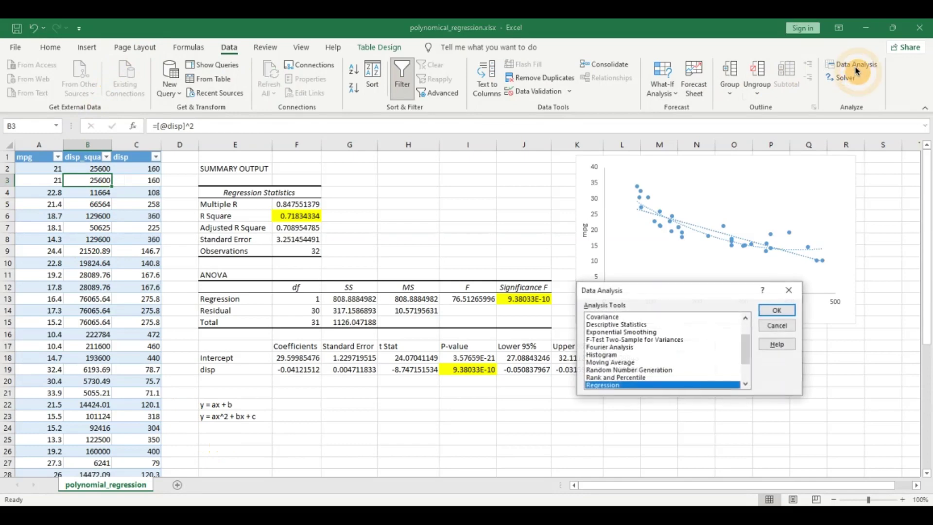
left_click(776, 311)
left_click(683, 267)
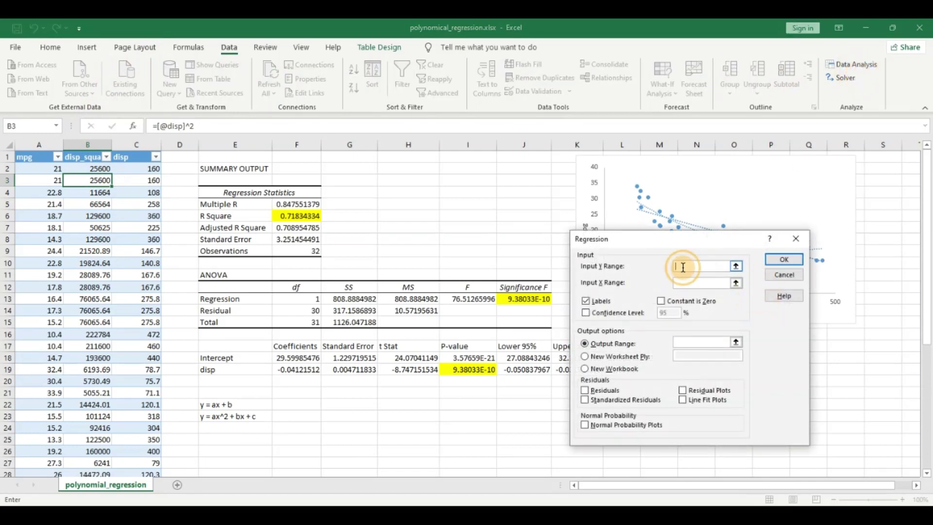
left_click(27, 158)
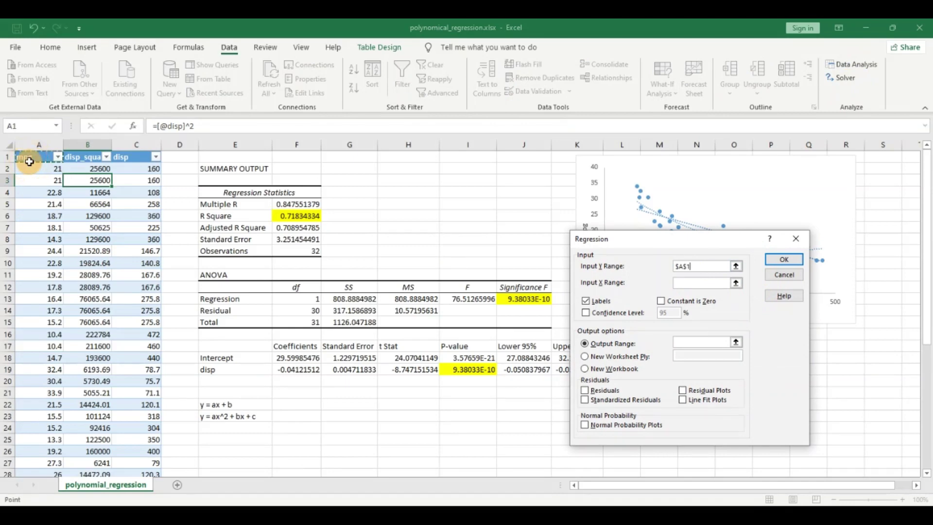
key("ctrl+shift+Down")
scroll(29, 161, "up", 2)
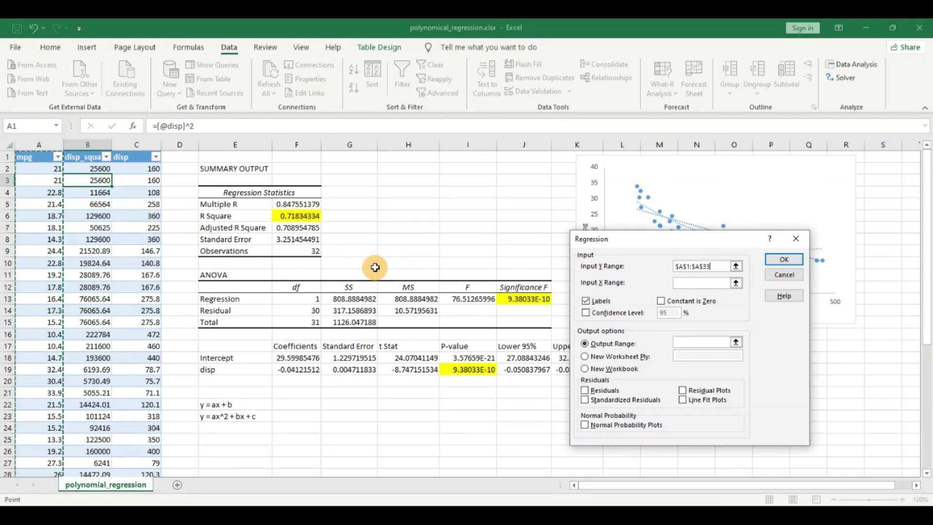
left_click(685, 283)
left_click(73, 157)
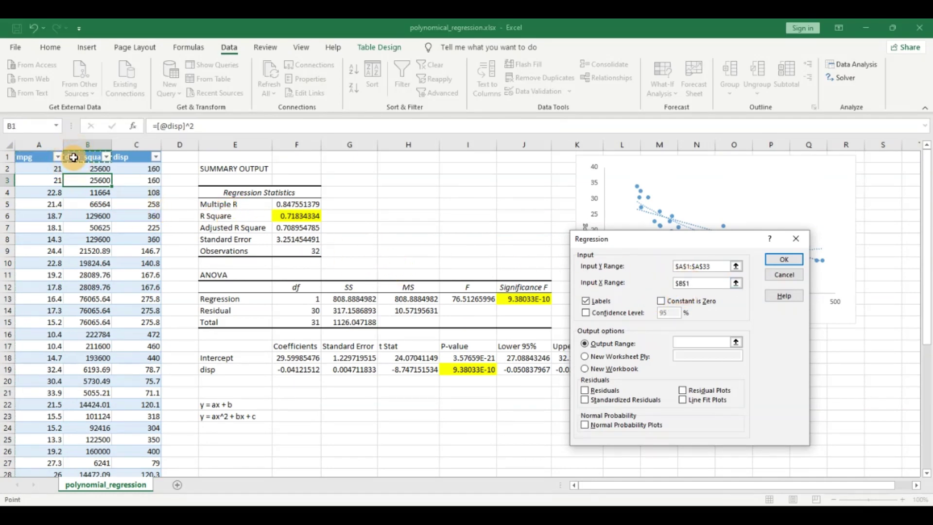
key("ctrl+shift+Down")
scroll(74, 157, "up", 2)
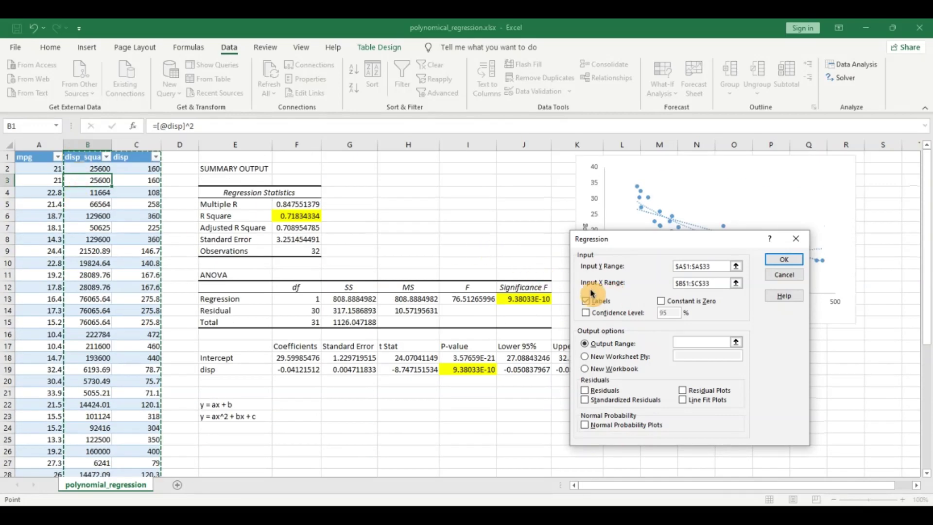
left_click(693, 343)
left_click(214, 442)
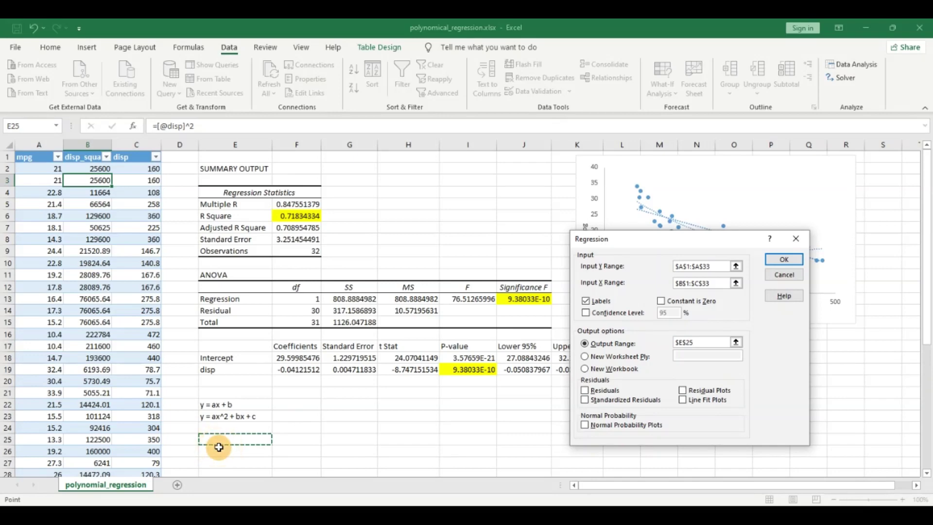
Run the regression to create the polynomial summary output at E25.
left_click(783, 260)
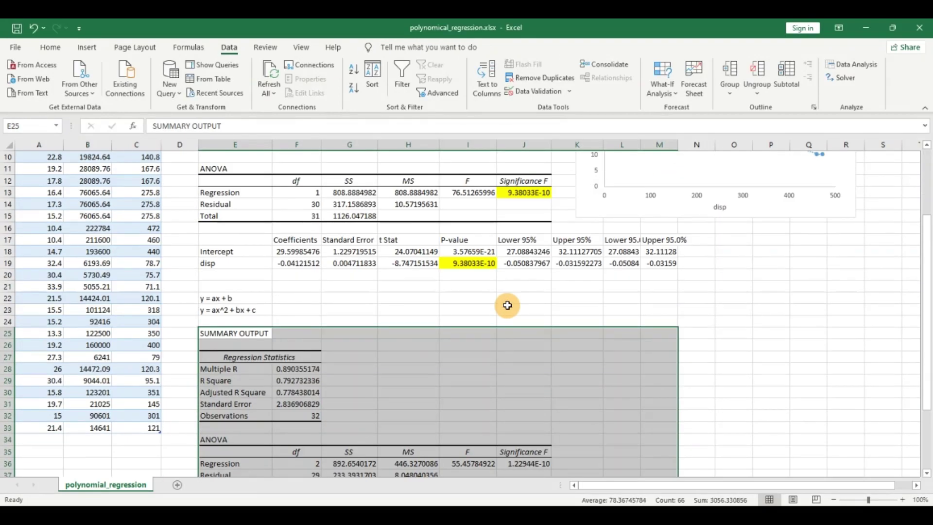
scroll(507, 306, "down", 2)
left_click(448, 333)
Fill the Adjusted R Square value 0.778438014 yellow and look over the output.
left_click(306, 318)
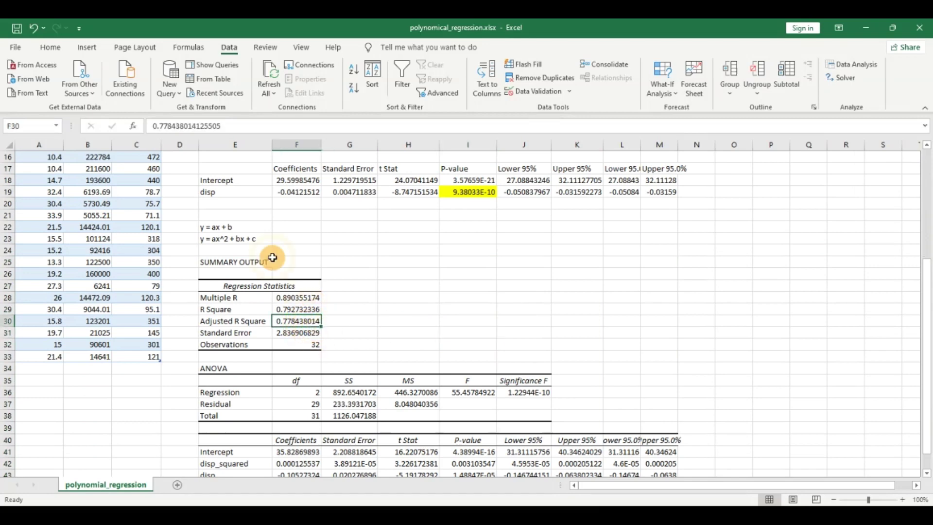
left_click(55, 46)
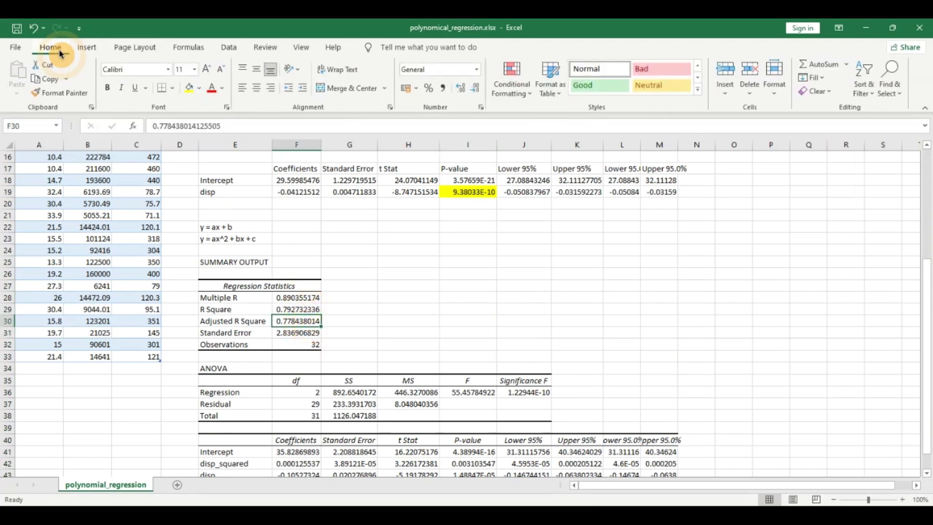
left_click(189, 89)
scroll(366, 334, "up", 5)
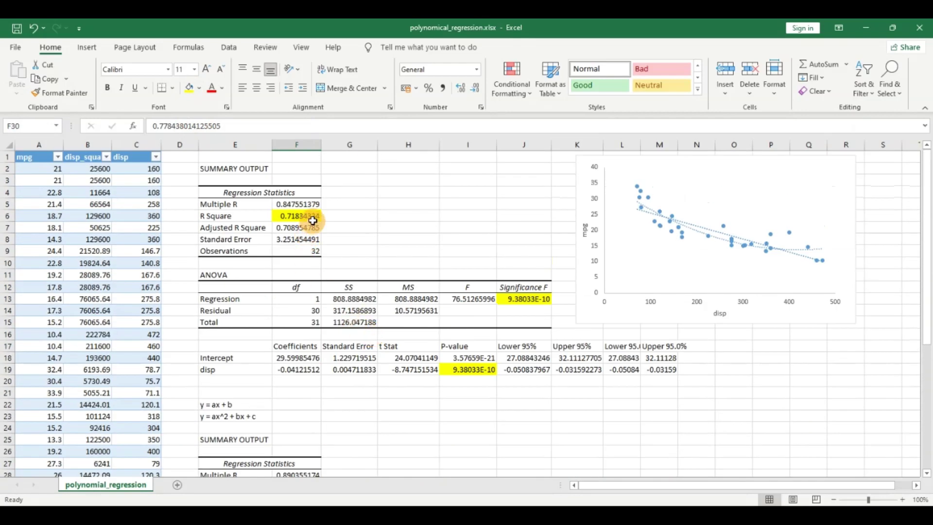
scroll(313, 220, "down", 3)
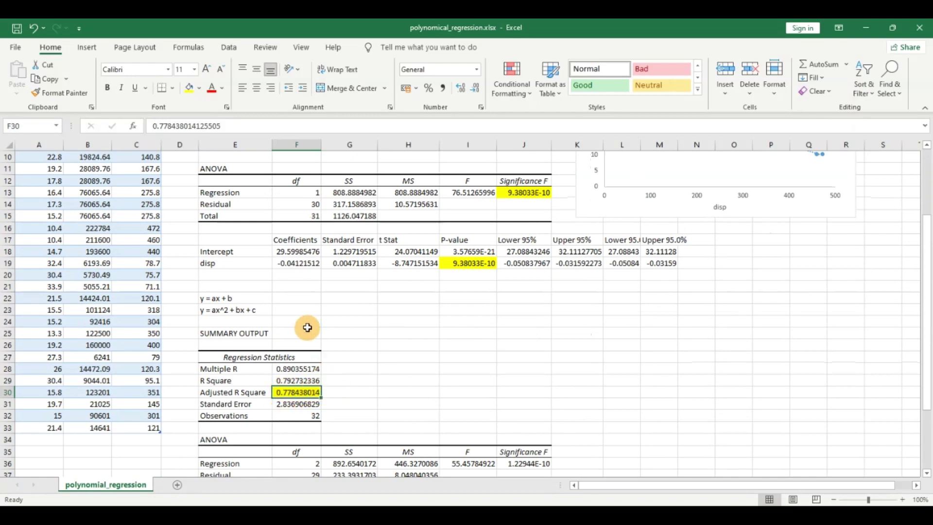
scroll(308, 326, "up", 3)
scroll(307, 326, "down", 3)
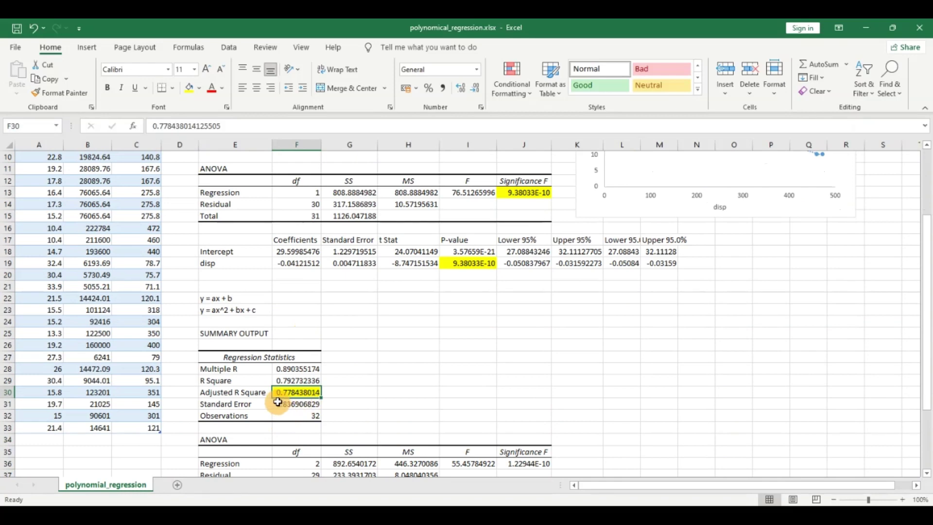
scroll(304, 405, "up", 2)
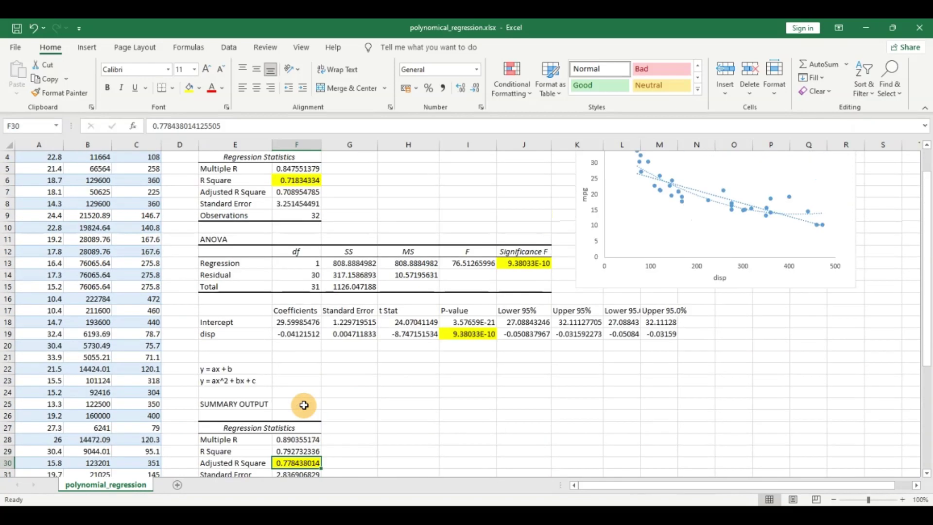
scroll(342, 224, "up", 1)
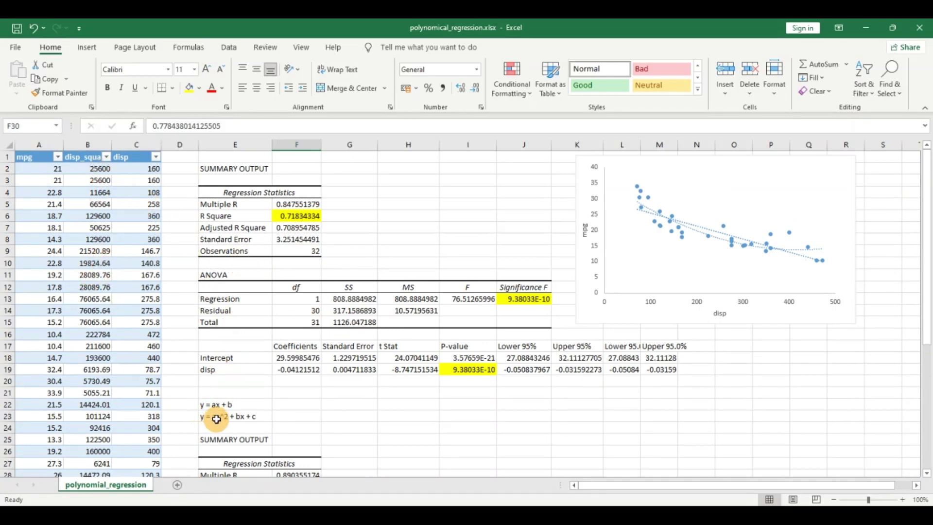
scroll(138, 298, "down", 4)
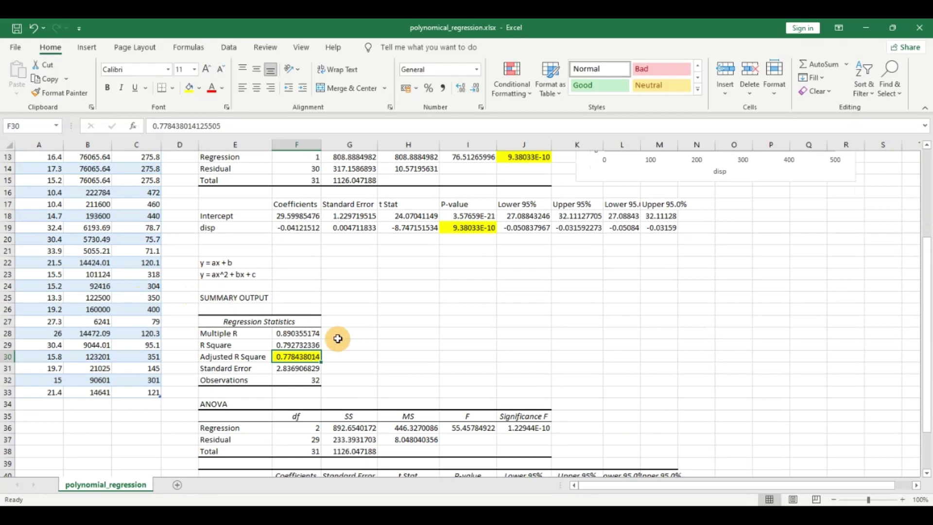
scroll(337, 338, "down", 1)
scroll(912, 192, "up", 3)
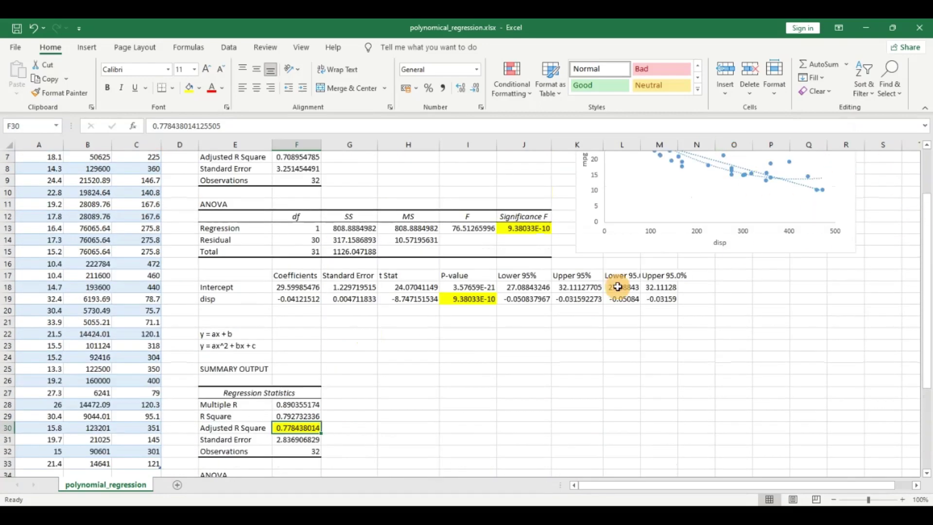
scroll(546, 298, "down", 6)
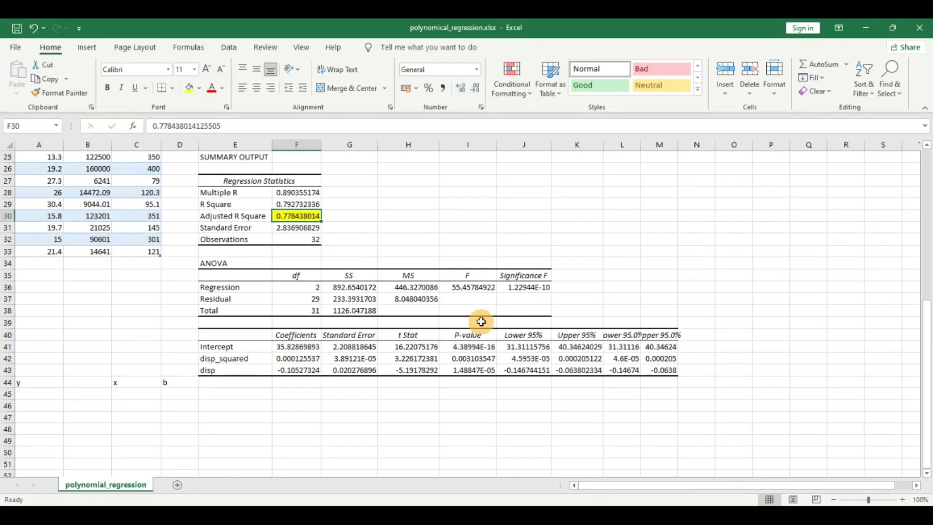
Fill Significance F and the disp_squared and disp P-values yellow, then autofit column I.
left_click(524, 289)
left_click(190, 88)
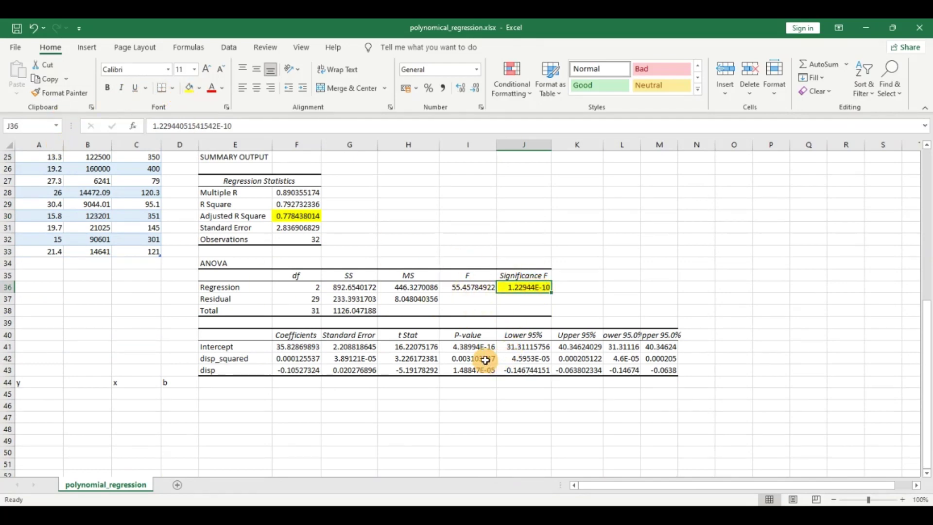
left_click_drag(485, 360, 475, 371)
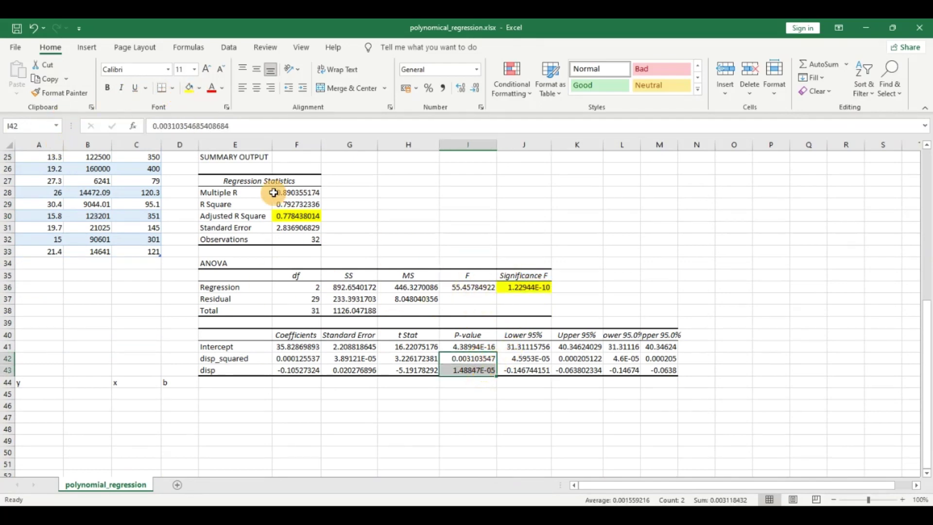
left_click(190, 88)
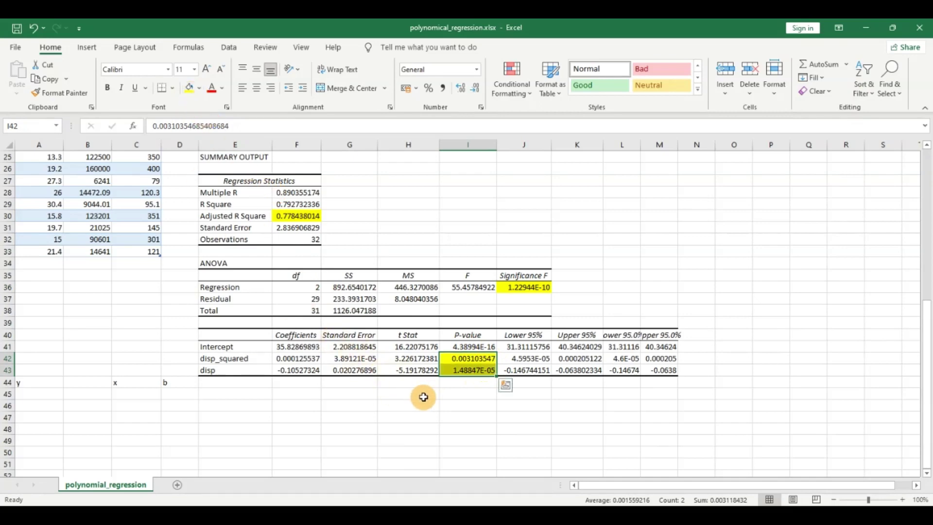
left_click(457, 383)
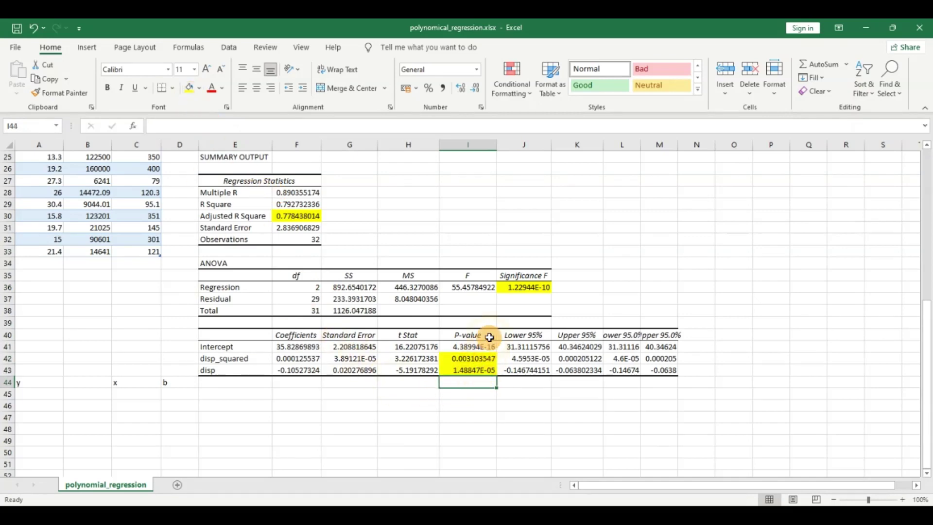
double_click(497, 145)
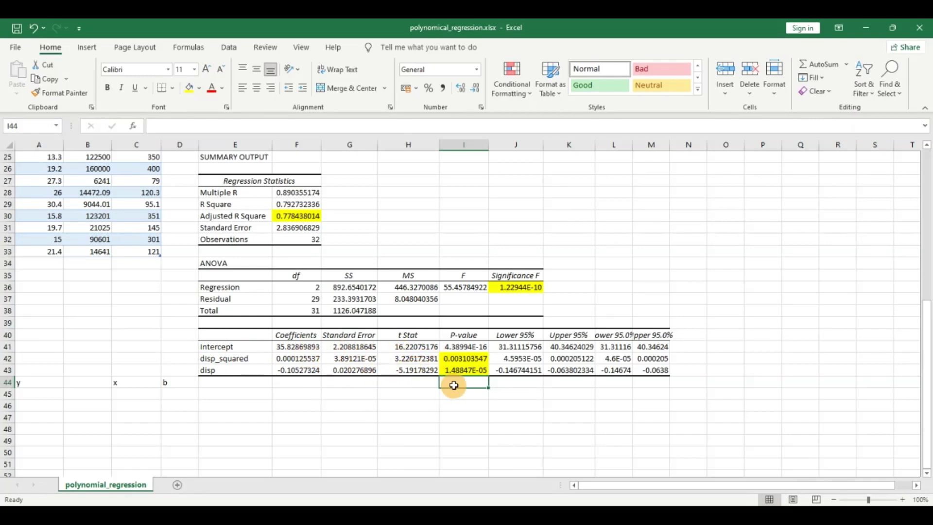
Turn on Display Equation on chart for the polynomial trendline.
scroll(453, 384, "up", 8)
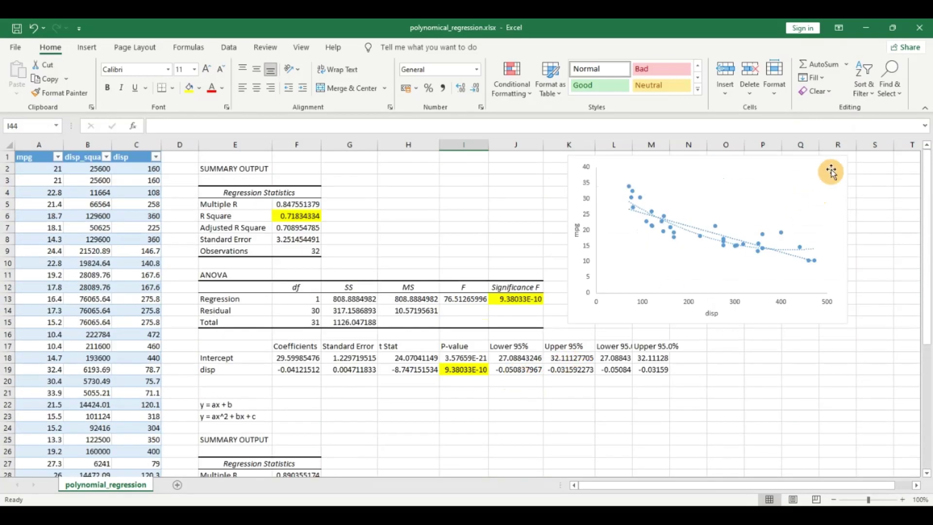
left_click(835, 165)
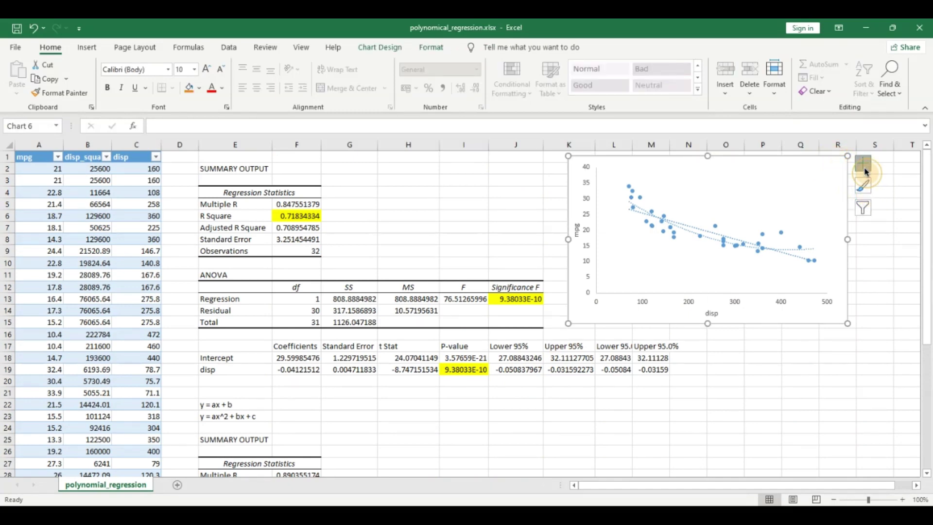
left_click(865, 170)
left_click(548, 262)
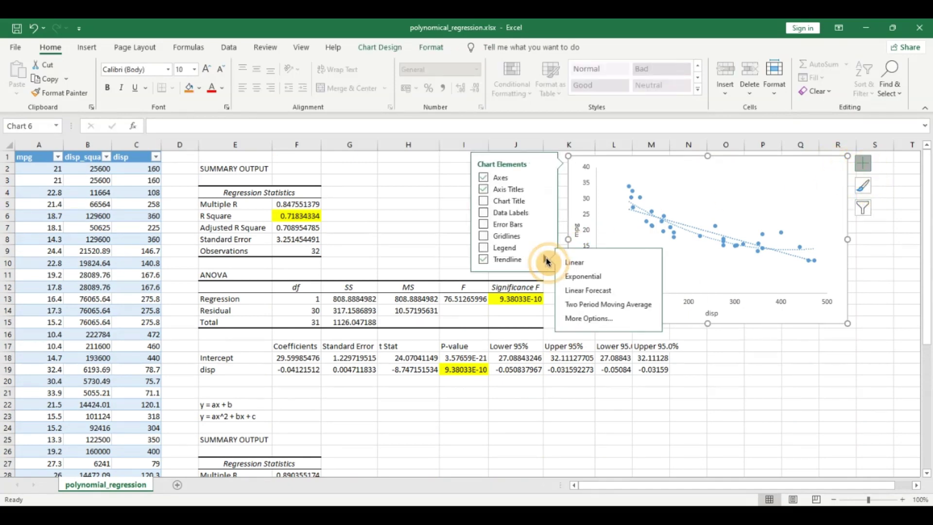
left_click(637, 320)
scroll(872, 361, "down", 1)
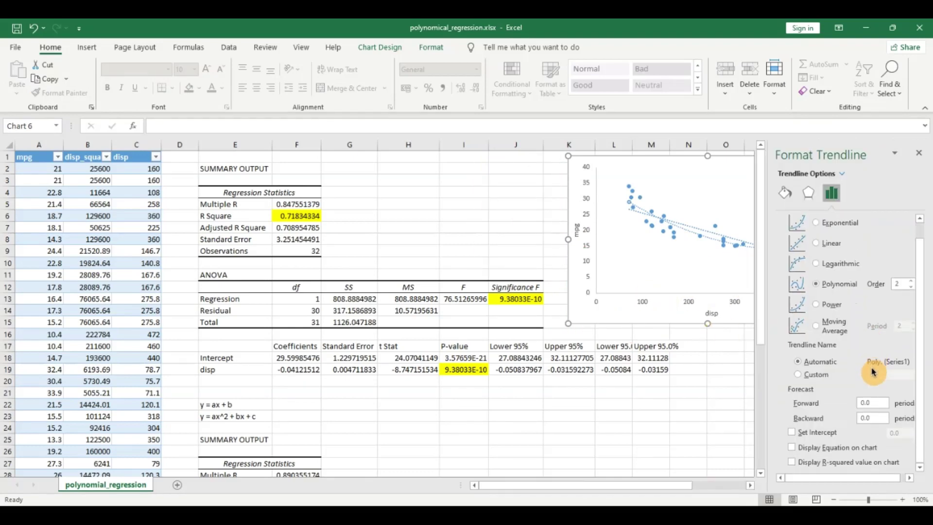
left_click(792, 448)
left_click(698, 291)
left_click(918, 153)
Move the equation label y = 0.0001x² − 0.1053x + 35.829 just below the trendline.
left_click_drag(732, 251, 678, 267)
scroll(677, 252, "down", 1)
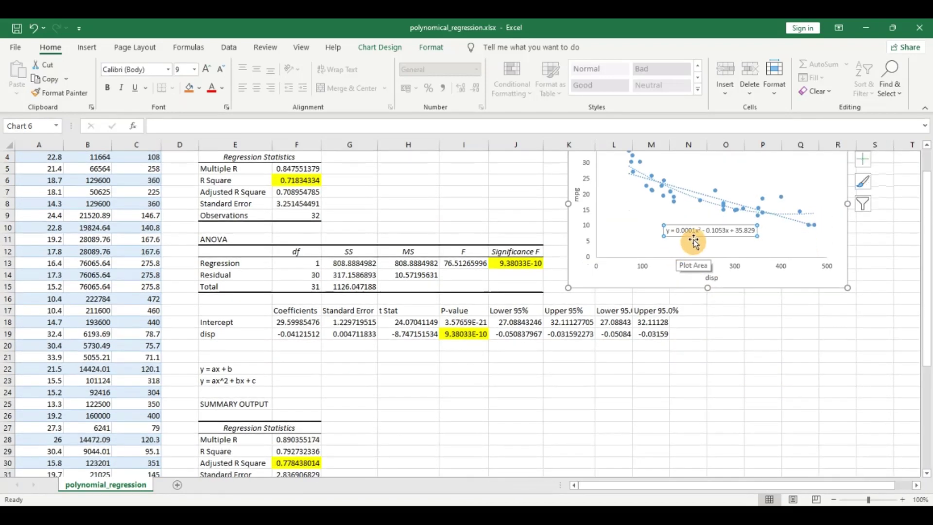
scroll(608, 272, "down", 2)
scroll(690, 248, "up", 4)
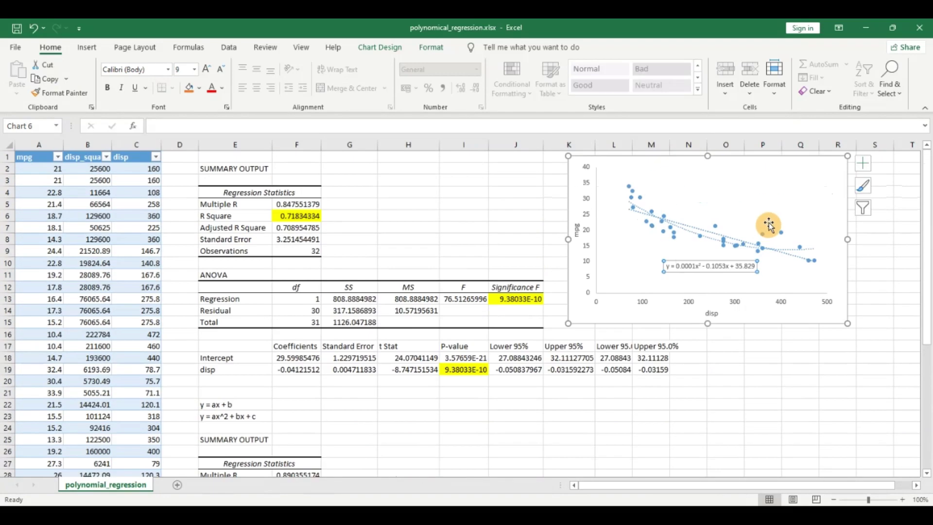
left_click(773, 172)
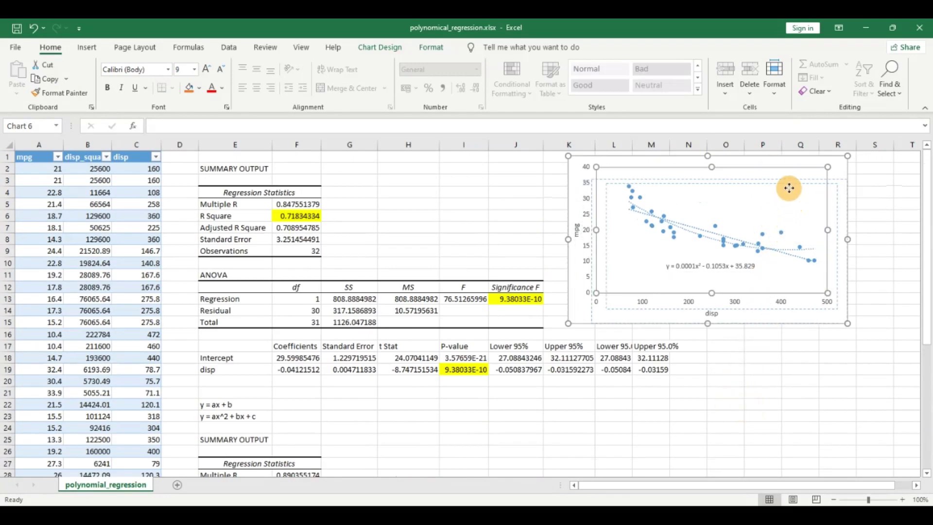
Move the scatter chart down beside the polynomial regression output.
left_click_drag(774, 167, 760, 171)
left_click_drag(822, 166, 797, 397)
scroll(804, 340, "down", 4)
left_click_drag(799, 270, 805, 357)
scroll(827, 291, "down", 3)
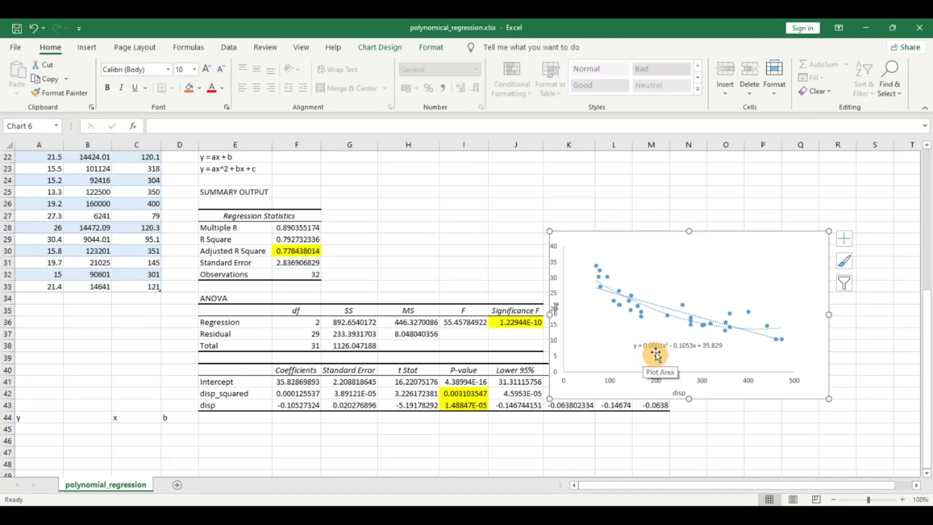
Fill the disp_squared, disp and Intercept coefficients yellow.
left_click(296, 394)
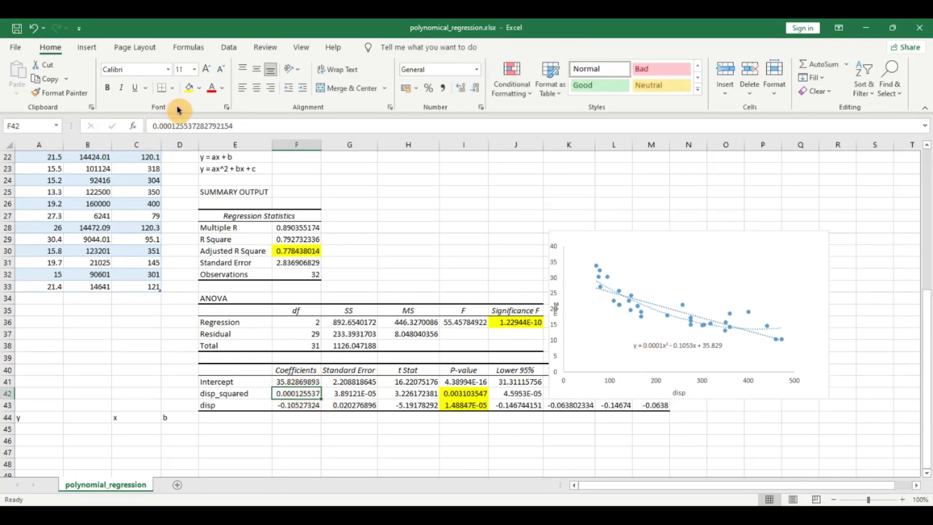
left_click(191, 89)
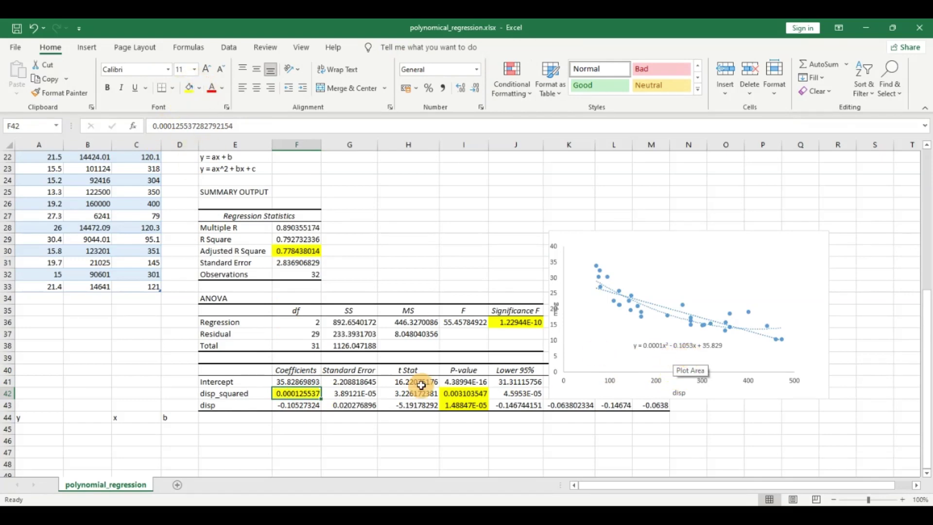
left_click(287, 405)
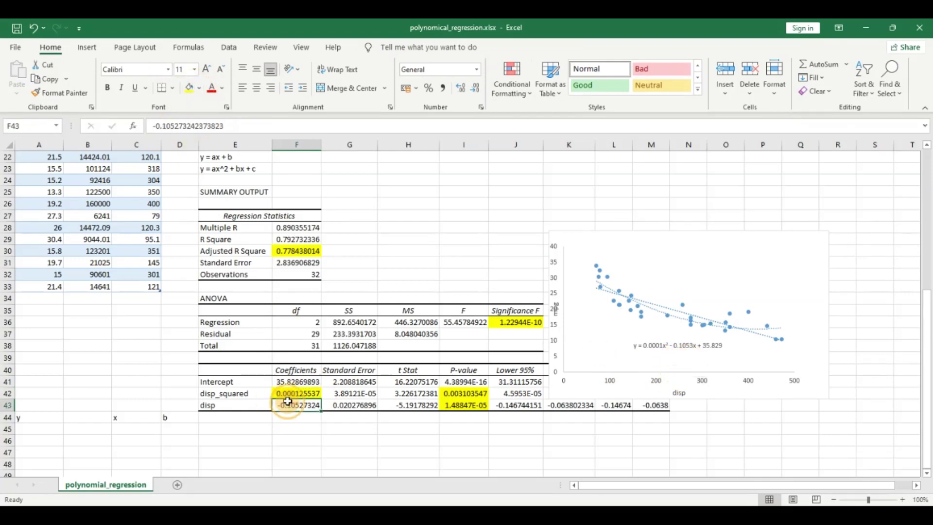
left_click(189, 88)
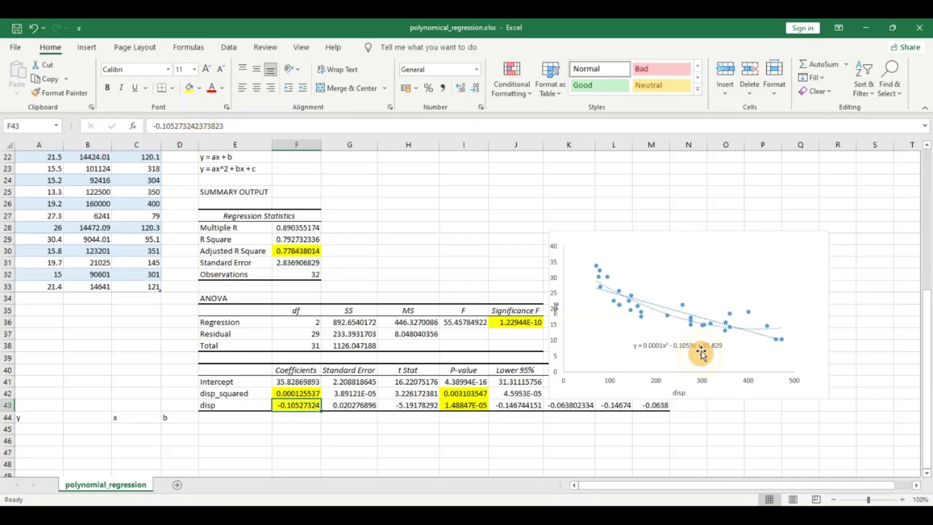
left_click(291, 382)
left_click(189, 89)
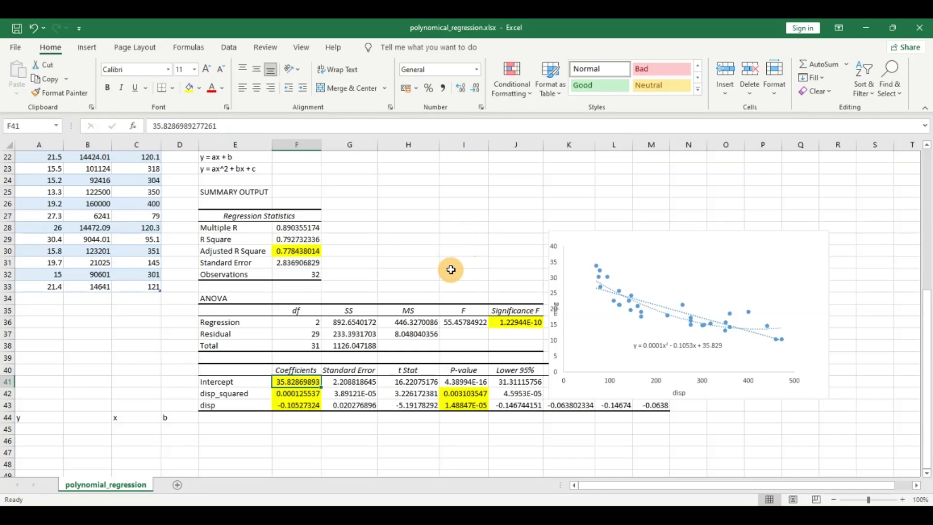
Nudge the chart right and up so its 0–500 disp axis is fully visible.
scroll(450, 268, "up", 7)
scroll(389, 268, "down", 4)
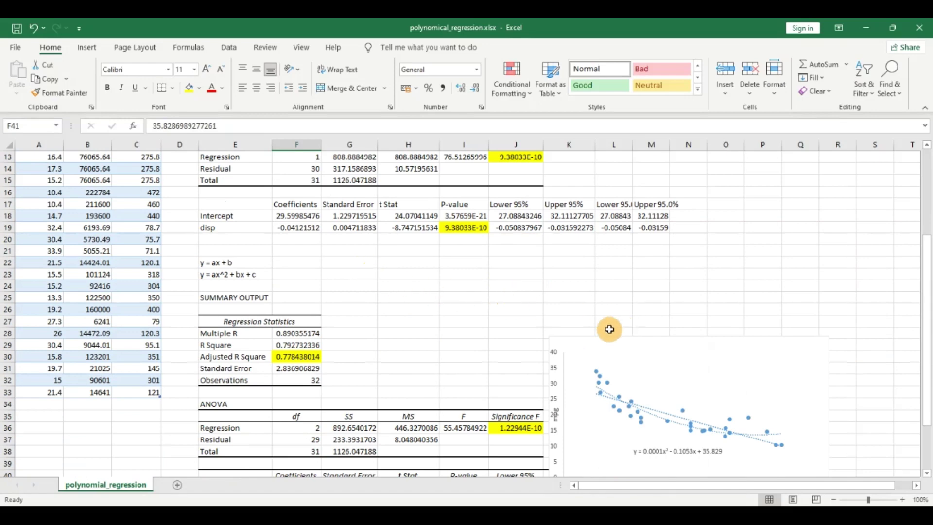
left_click_drag(767, 351, 800, 345)
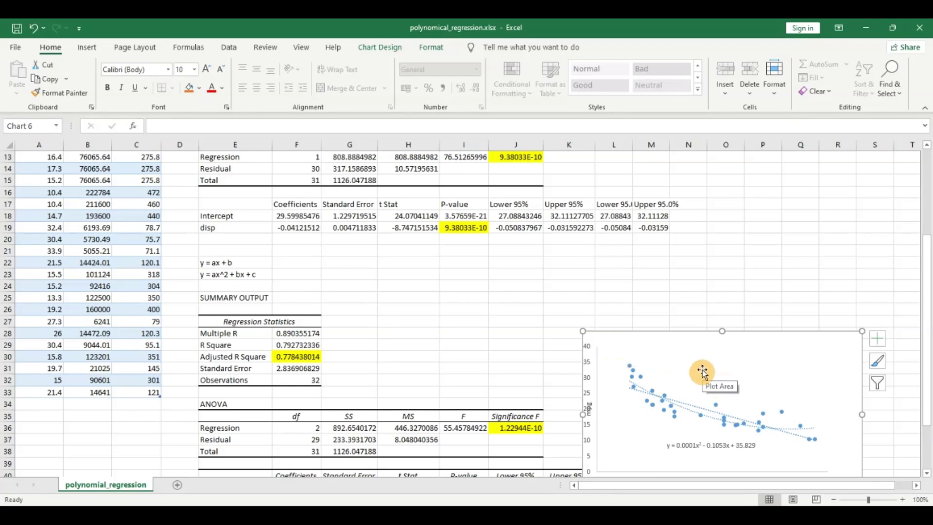
left_click_drag(777, 337, 771, 299)
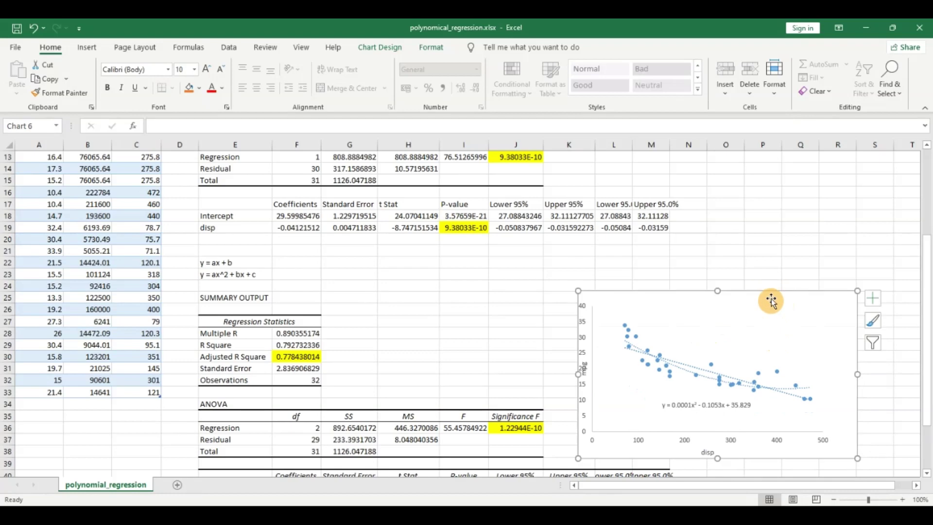